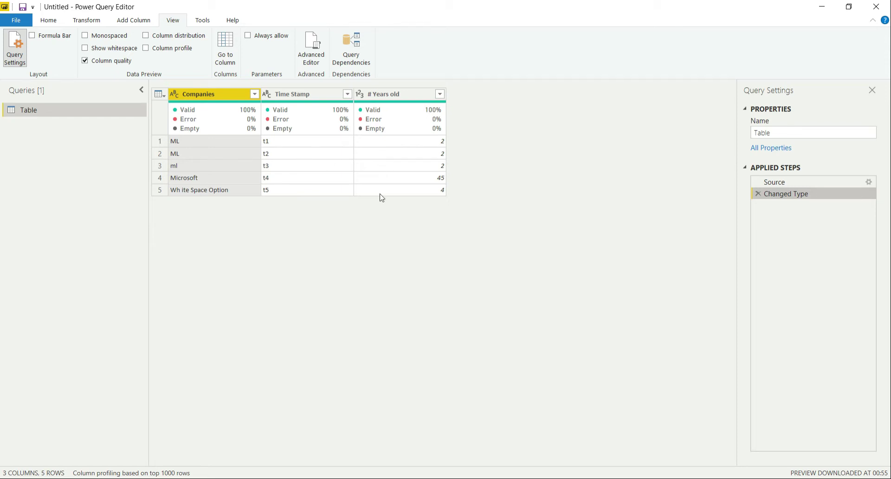
Step: Open the Source step's table definition to review the manually entered rows, and close it
click(826, 183)
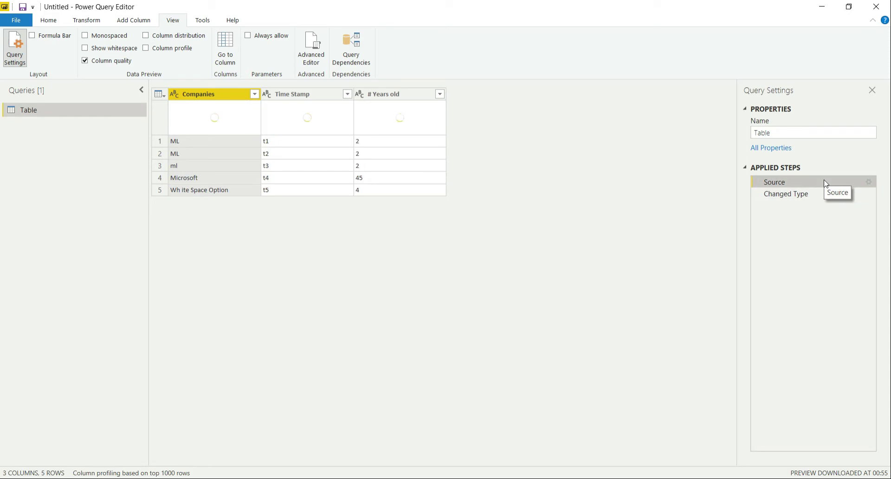
click(870, 182)
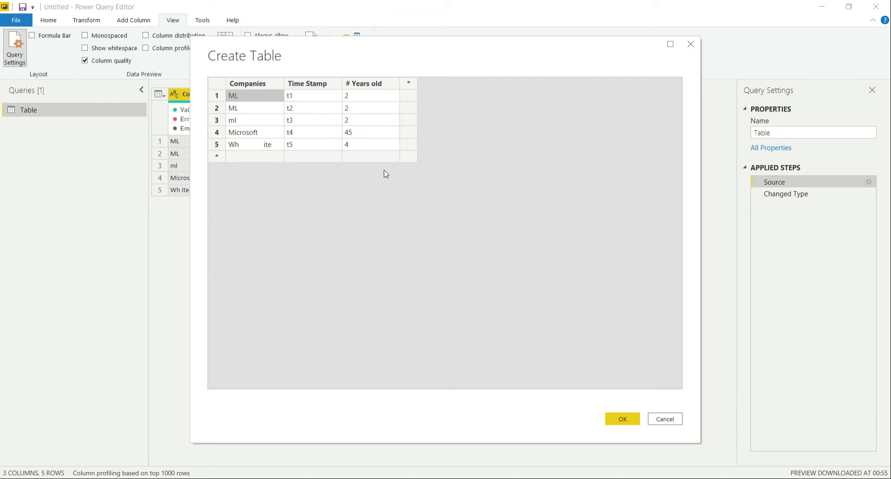
click(623, 419)
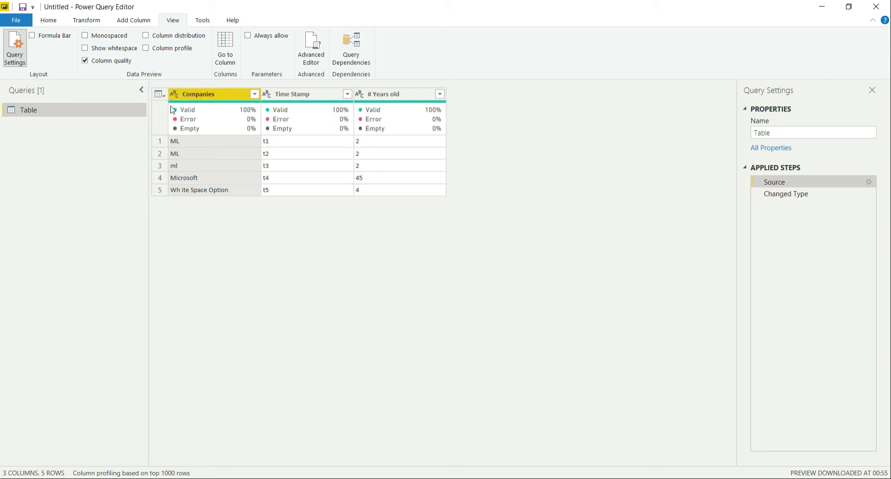
Step: Turn column quality off, return to the Changed Type step and turn column quality back on
mouse_move(200, 114)
click(91, 62)
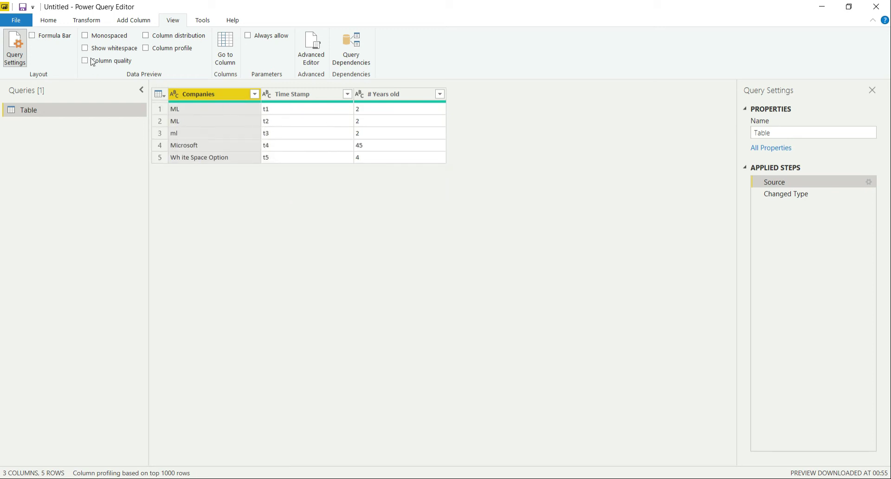
click(799, 194)
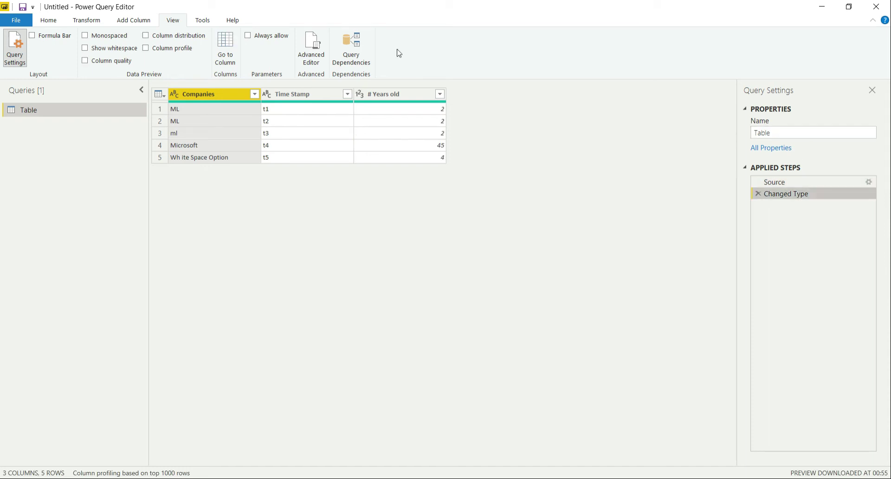
click(85, 61)
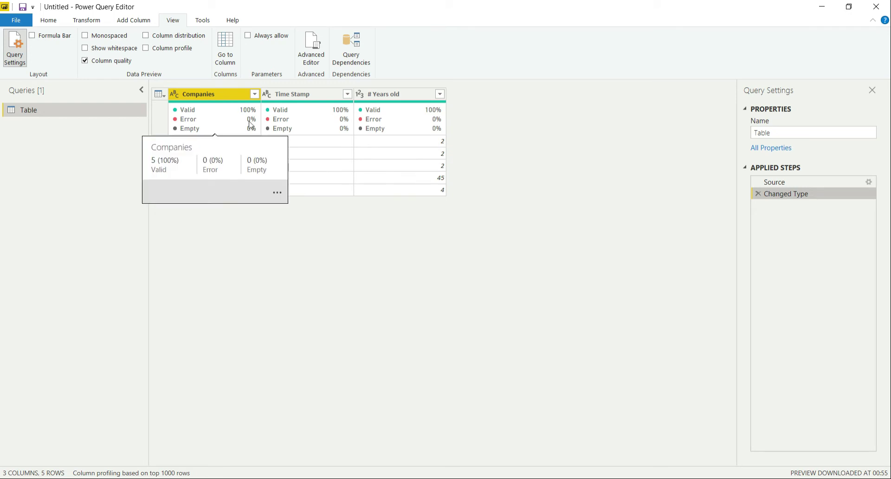
Step: Inspect the quality summary of the Companies column and its list of available cleanup actions
mouse_move(211, 112)
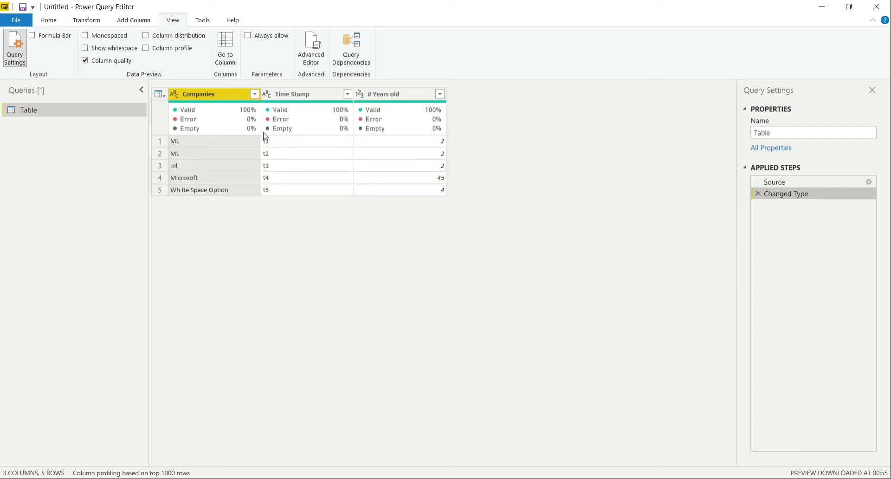
mouse_move(246, 132)
click(278, 194)
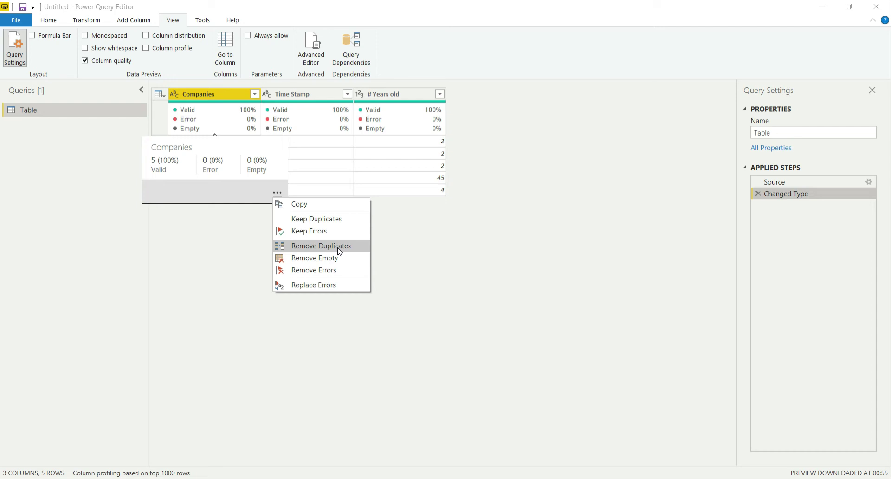
click(445, 243)
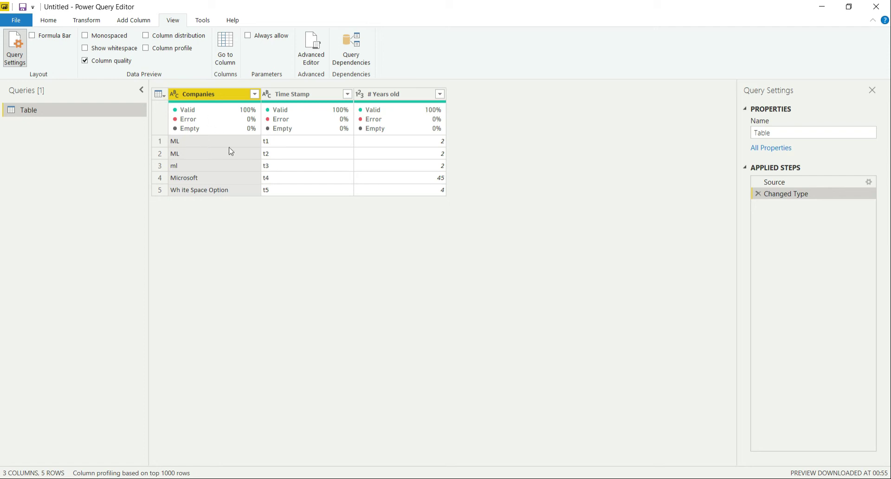
Step: Enable the column profile and review the full column statistics and quality summary of the # Years old column
click(145, 49)
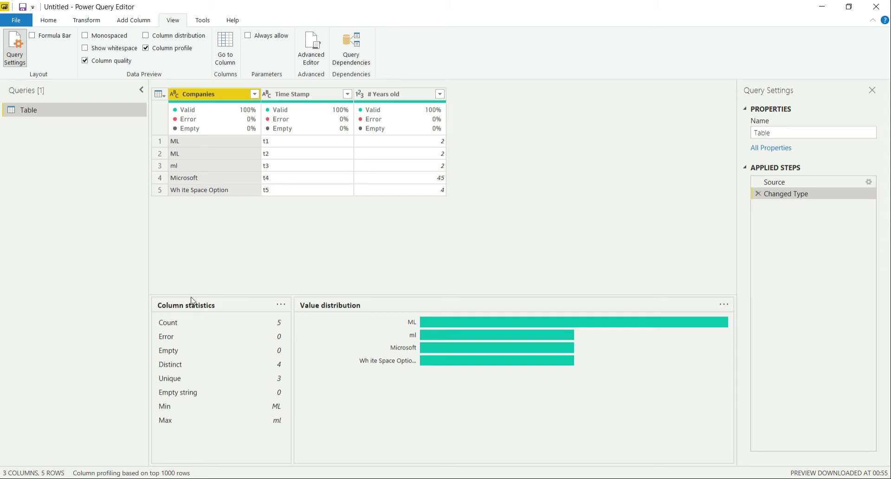
mouse_move(201, 131)
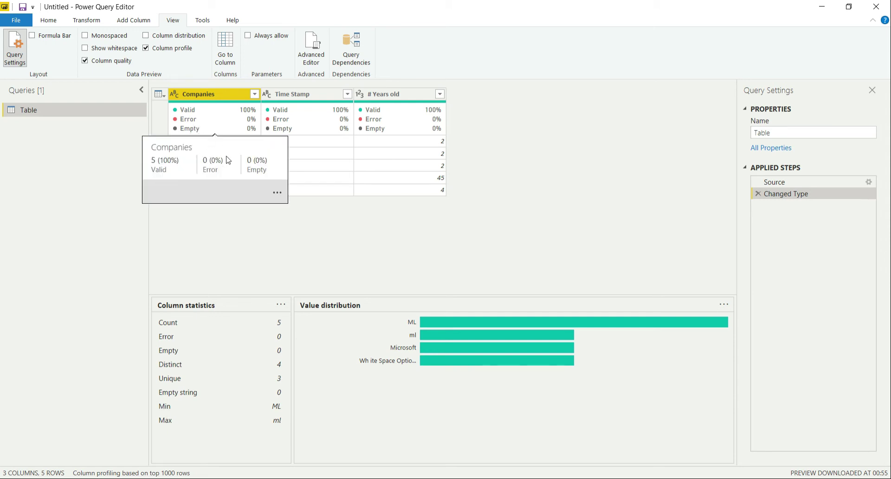
click(374, 98)
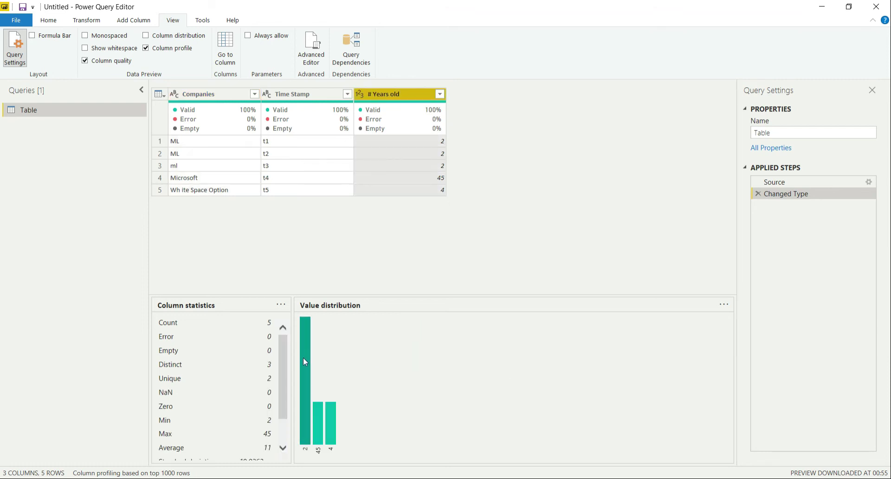
drag(285, 364, 286, 386)
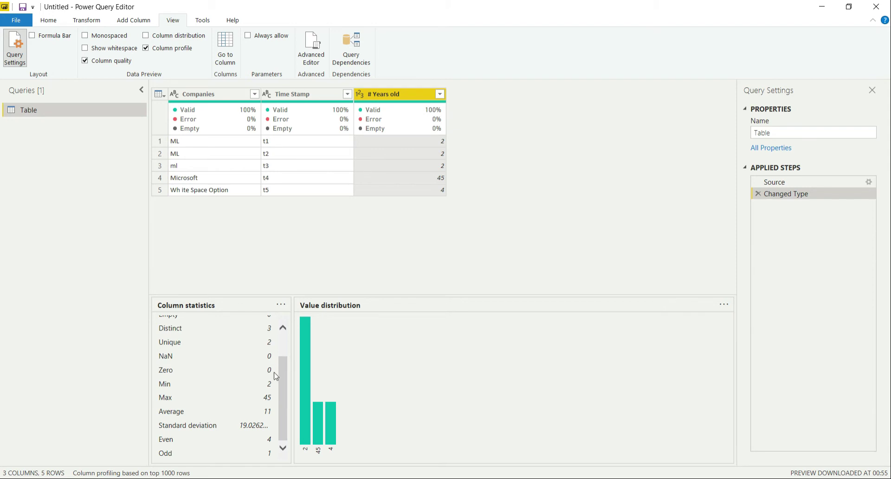
drag(284, 384, 285, 351)
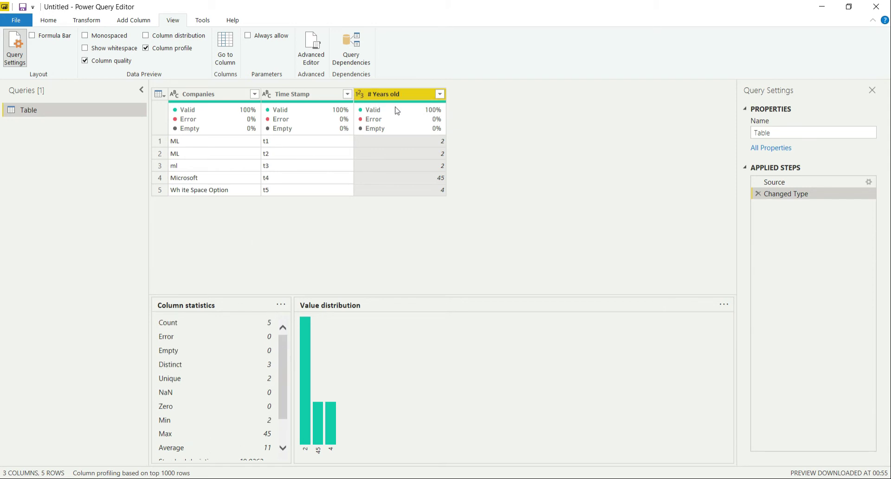
mouse_move(397, 110)
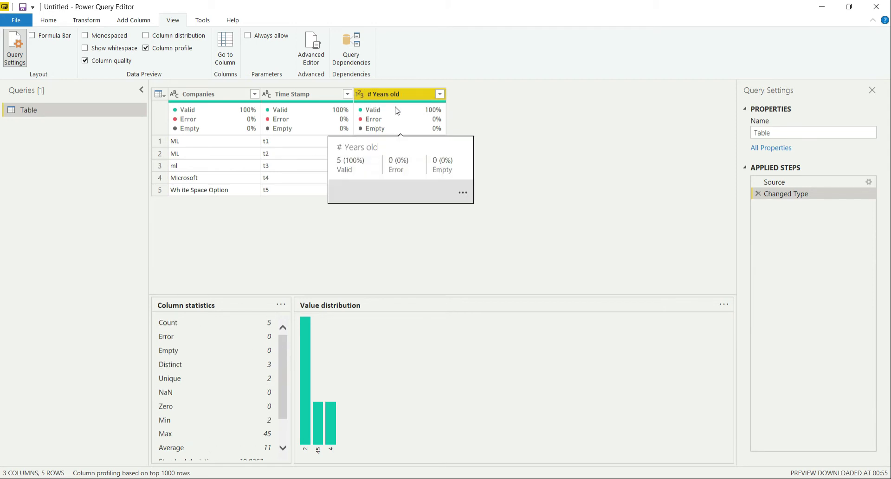
Step: Examine how often each value occurs in the Companies column using its value distribution chart
click(212, 94)
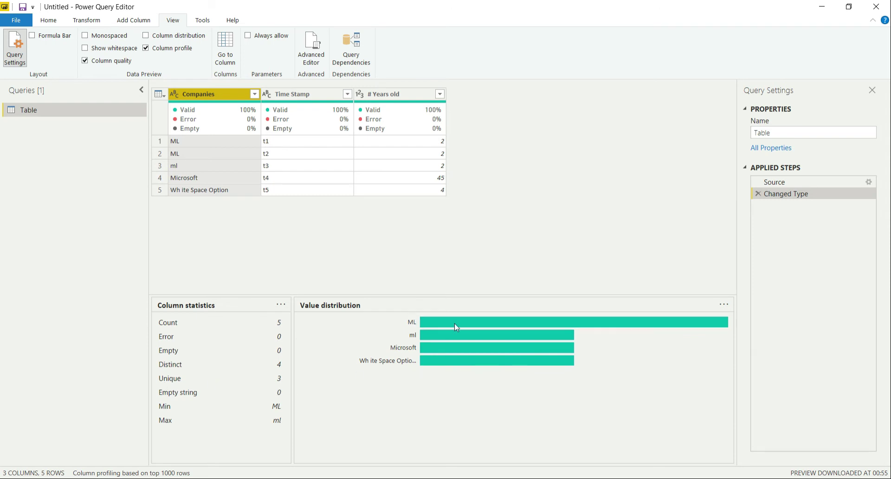
mouse_move(461, 323)
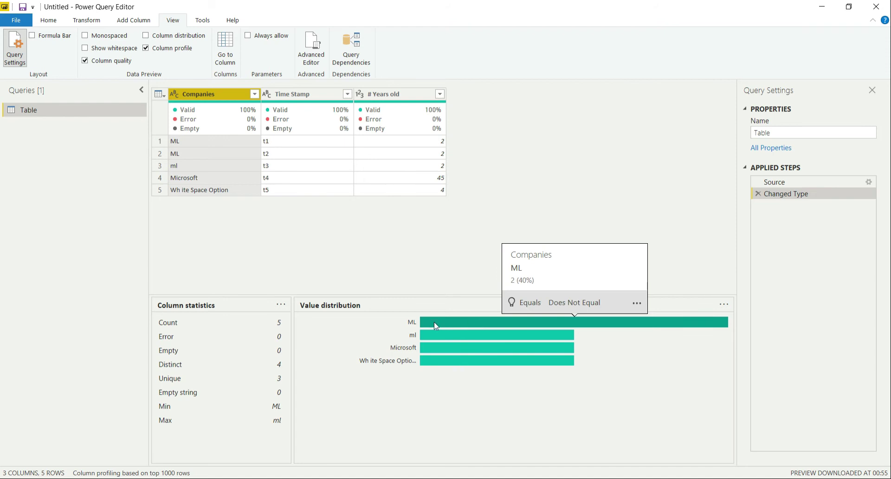
mouse_move(437, 336)
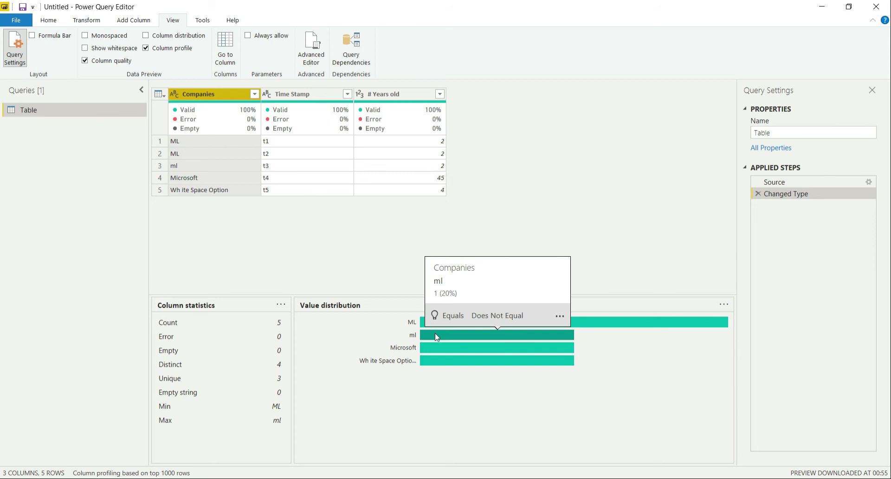
mouse_move(440, 351)
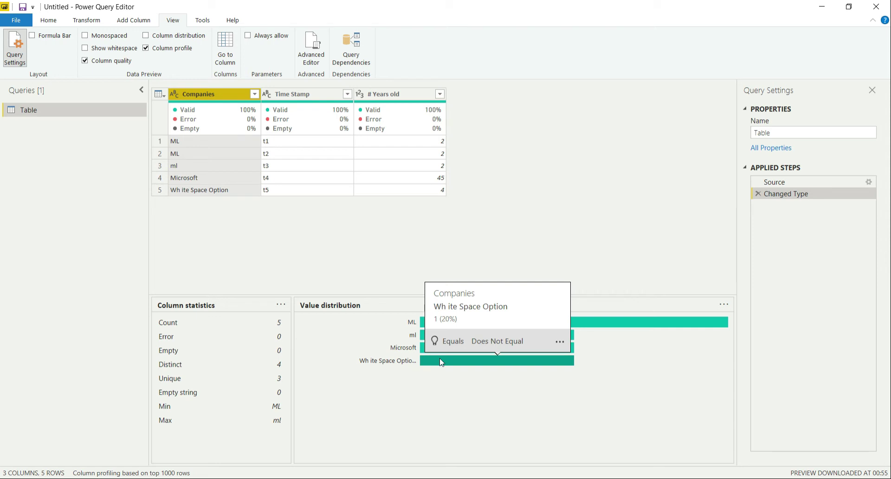
Step: Examine the column statistics and value distribution of the Time Stamp column
click(295, 95)
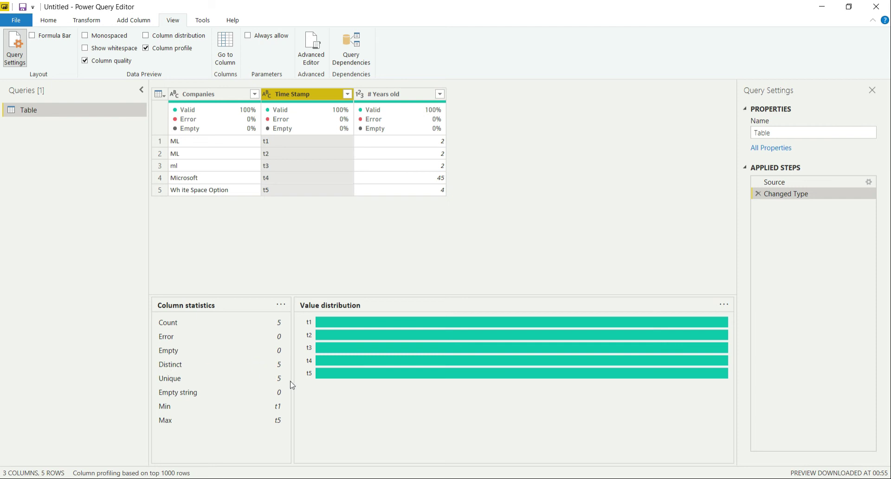
mouse_move(386, 322)
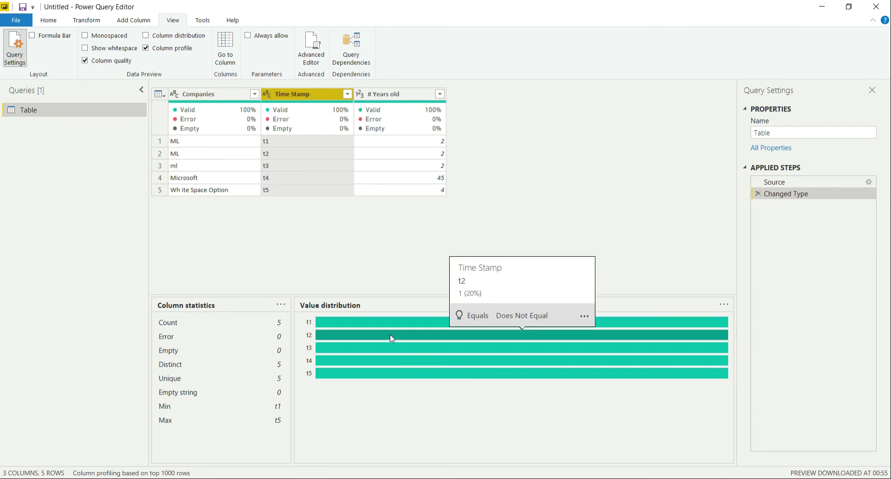
mouse_move(392, 354)
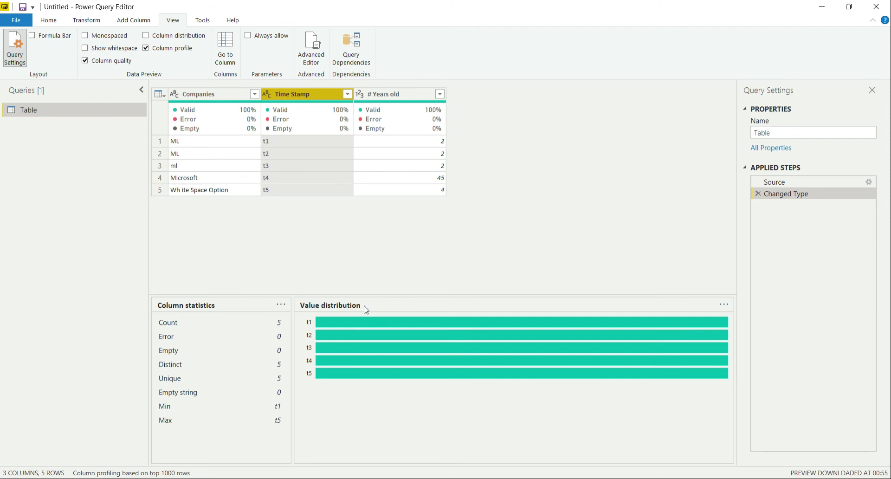
Step: Compare the # Years old column's value distribution with its complete list of column statistics
click(402, 96)
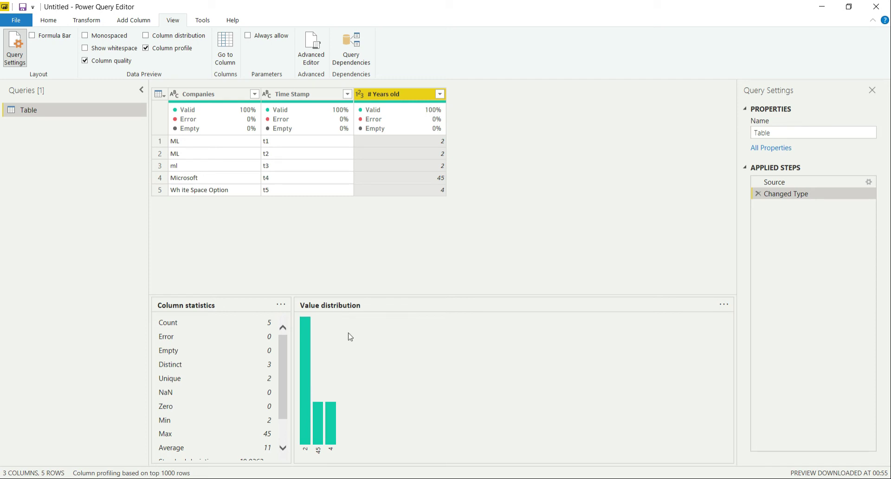
mouse_move(301, 346)
drag(281, 378, 281, 406)
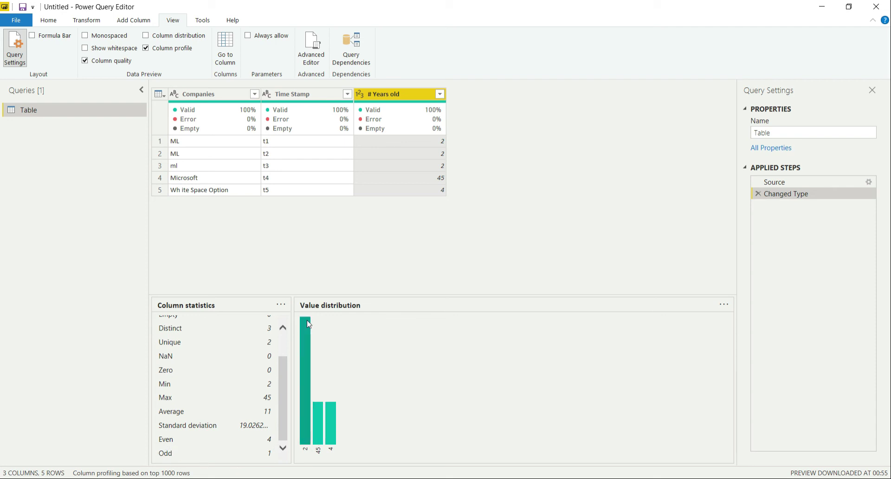
drag(279, 386, 291, 351)
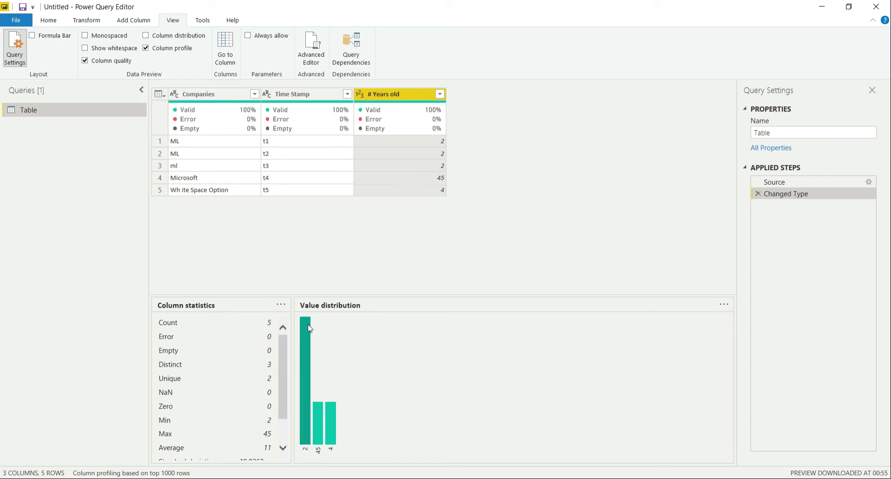
Step: Replace the column profile with column distribution and check the distinct and unique counts of the Companies and Time Stamp columns
click(146, 49)
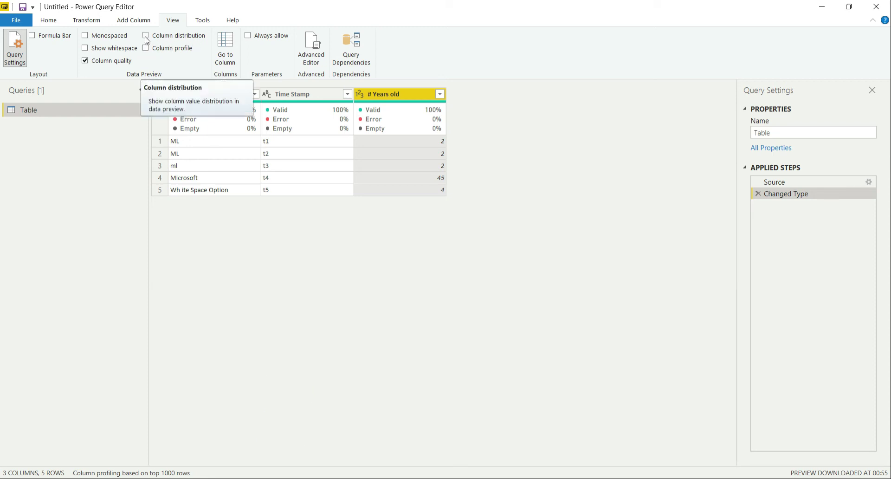
click(146, 36)
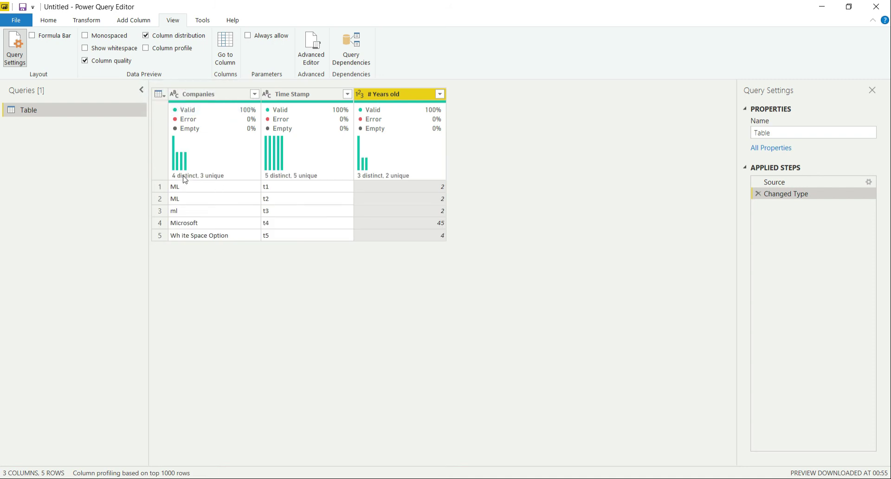
mouse_move(215, 177)
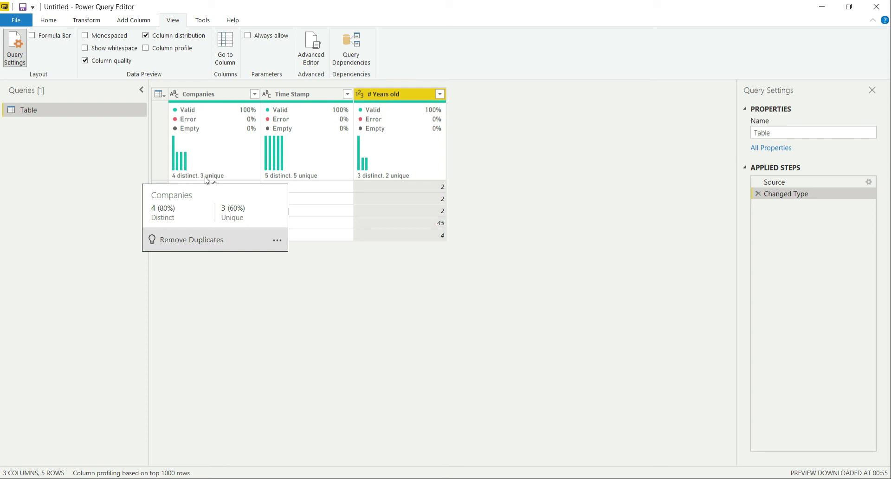
mouse_move(297, 177)
Step: Remove the duplicates from the Companies column, and delete the resulting Removed Duplicates step
click(196, 241)
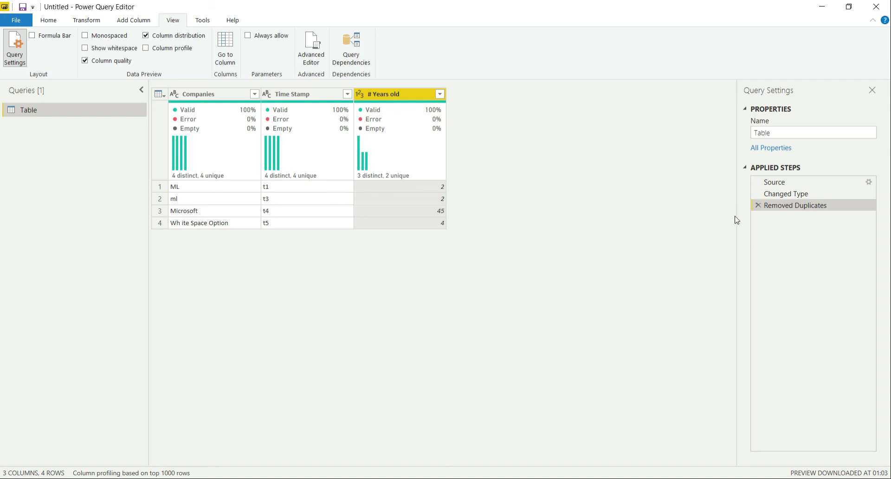
click(758, 206)
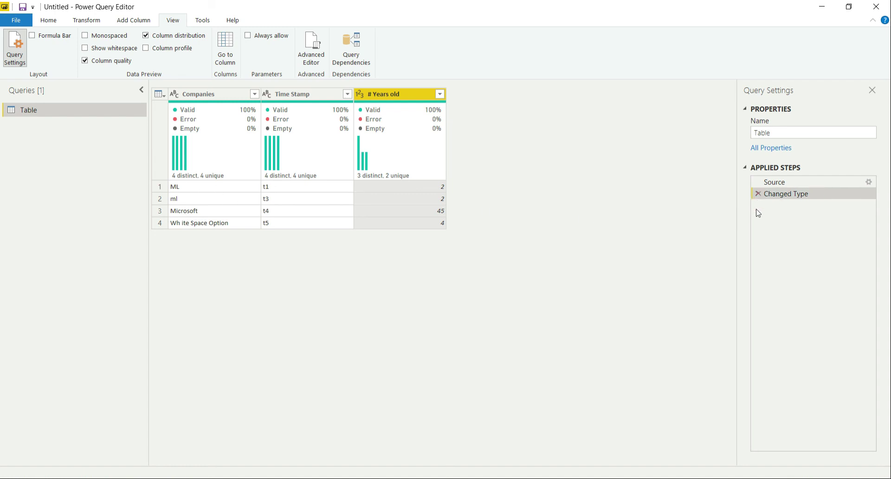
Step: Turn off column distribution and show whitespace in the data preview
click(164, 39)
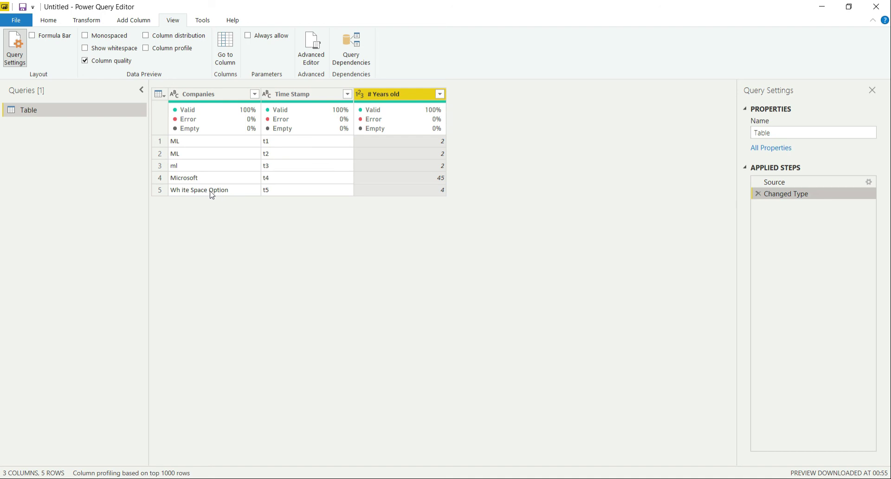
click(105, 50)
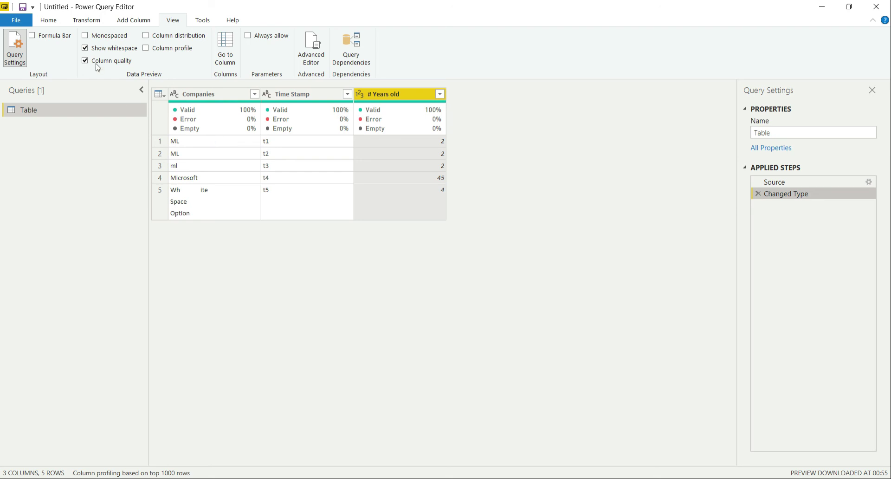
Step: Enable column profile and column distribution, and display the data preview in a monospaced font
click(159, 48)
click(159, 37)
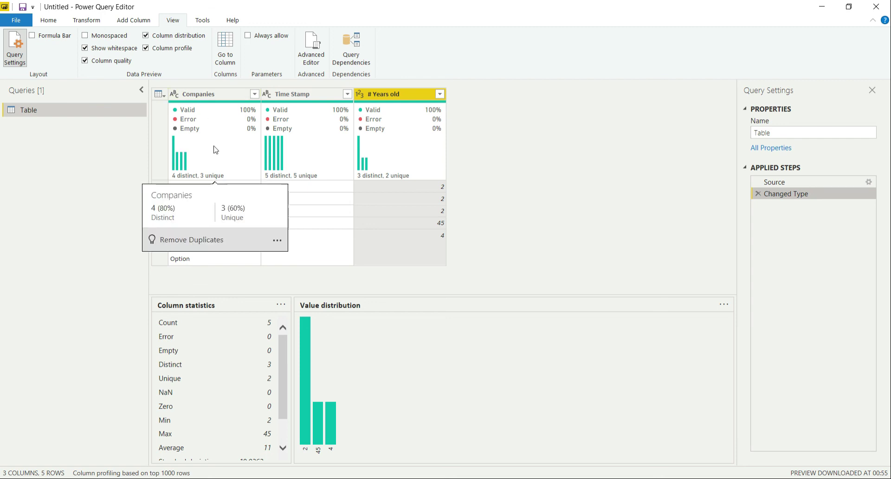
click(91, 38)
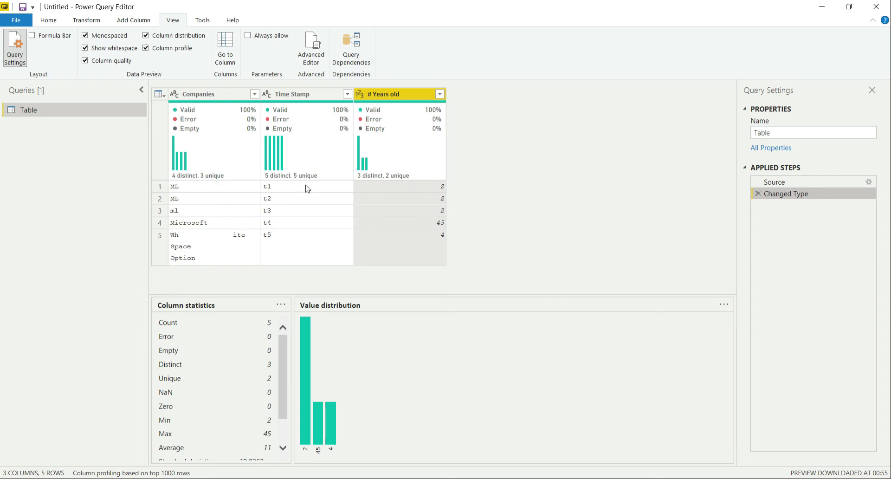
Step: Turn off whitespace display, column profile and column distribution for the data preview
click(125, 49)
click(157, 48)
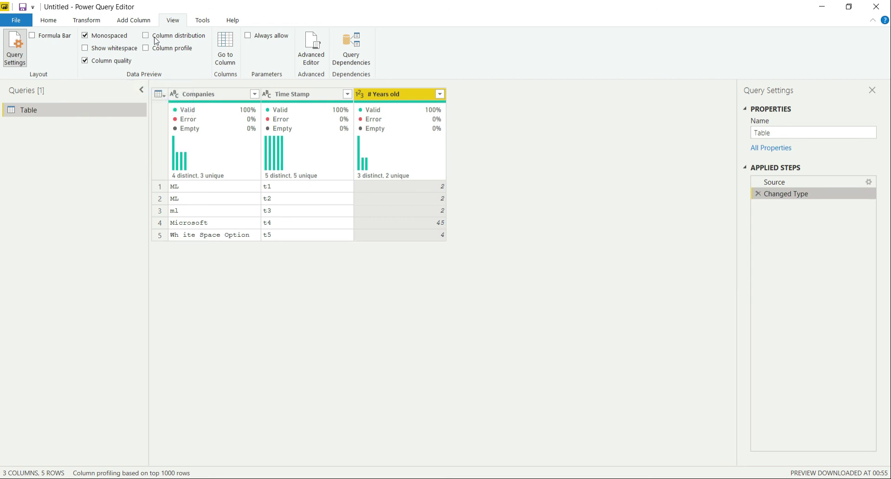
Step: Turn off column distribution and the monospaced font in the data preview
click(155, 37)
click(85, 35)
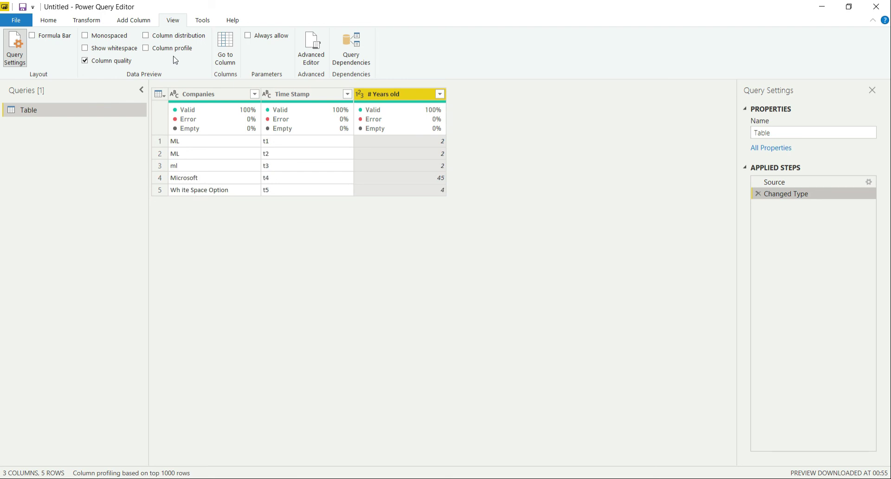
Step: Edit the Source step's table, setting # Years old to 0 in rows 1 and 3
click(869, 182)
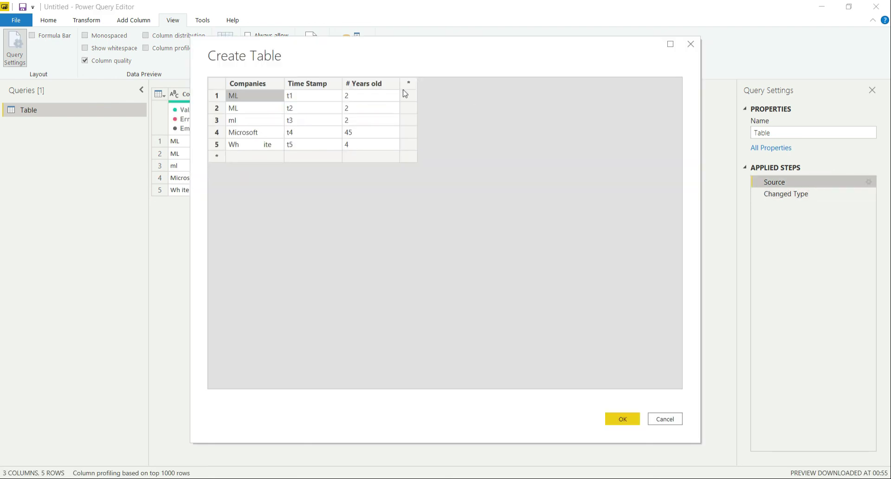
click(362, 98)
click(362, 98)
text(o)
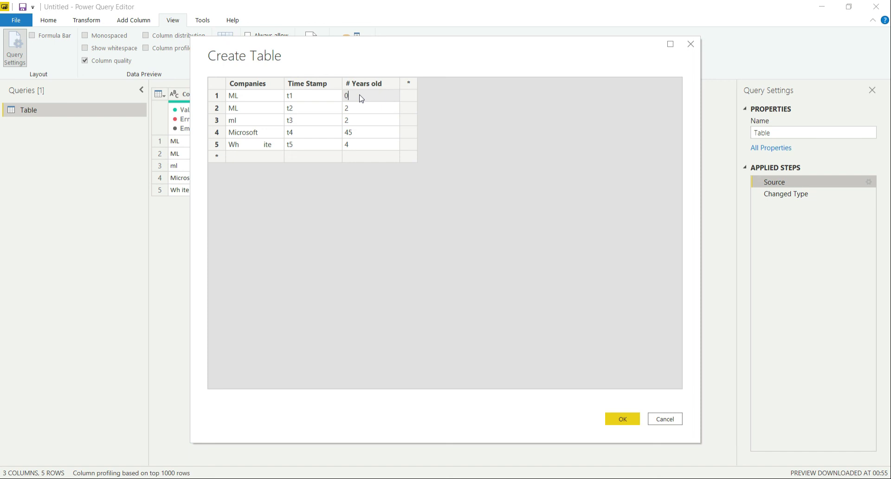
click(361, 120)
click(362, 120)
text(0)
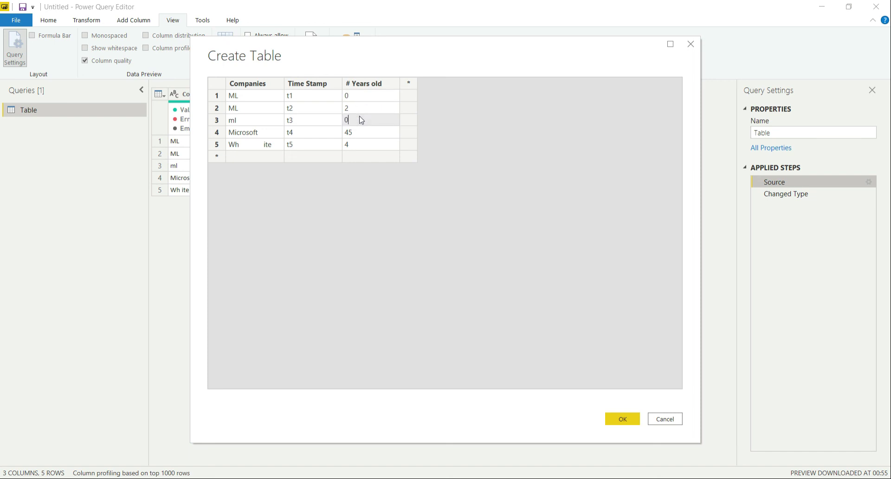
click(625, 418)
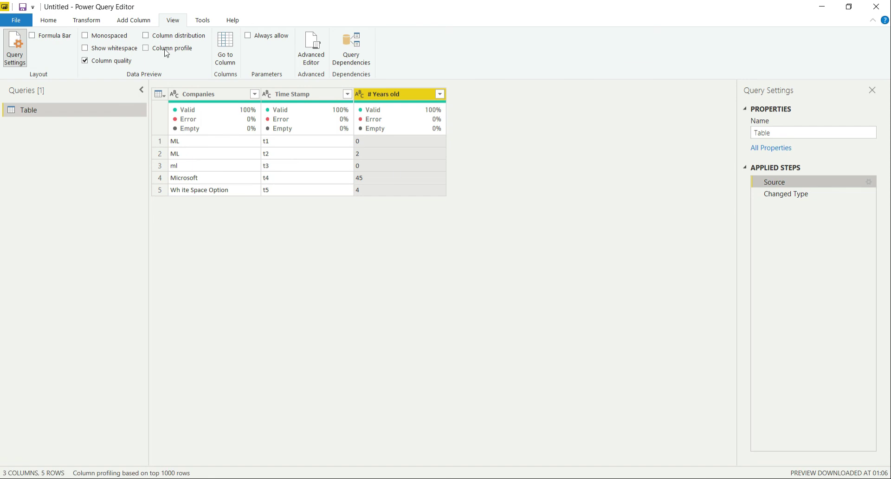
Step: Enable column profile and view the # Years old column statistics at the Changed Type step
click(165, 49)
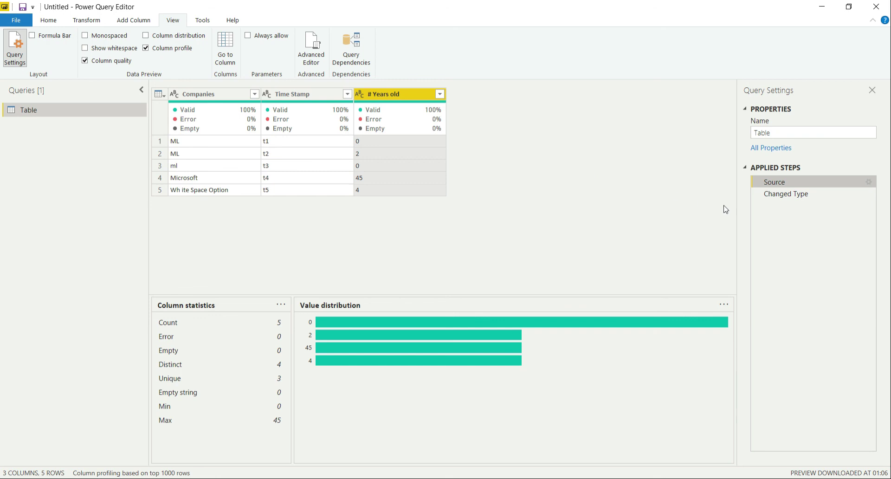
click(789, 194)
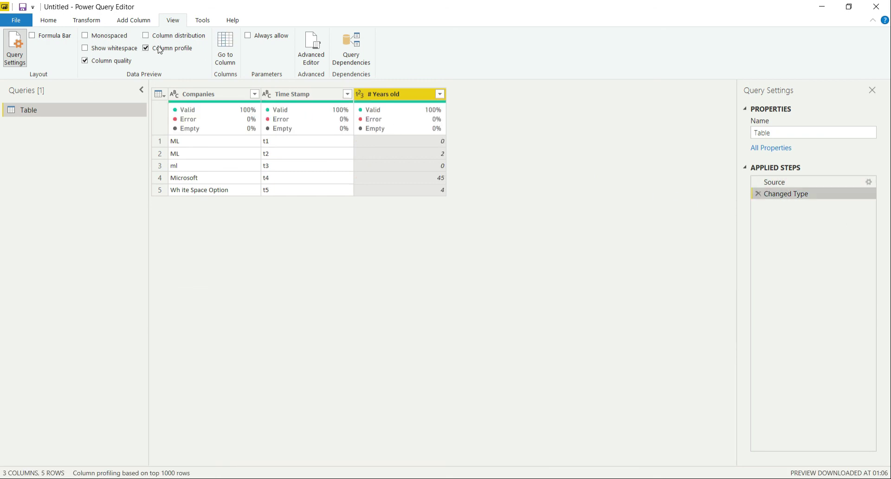
click(146, 48)
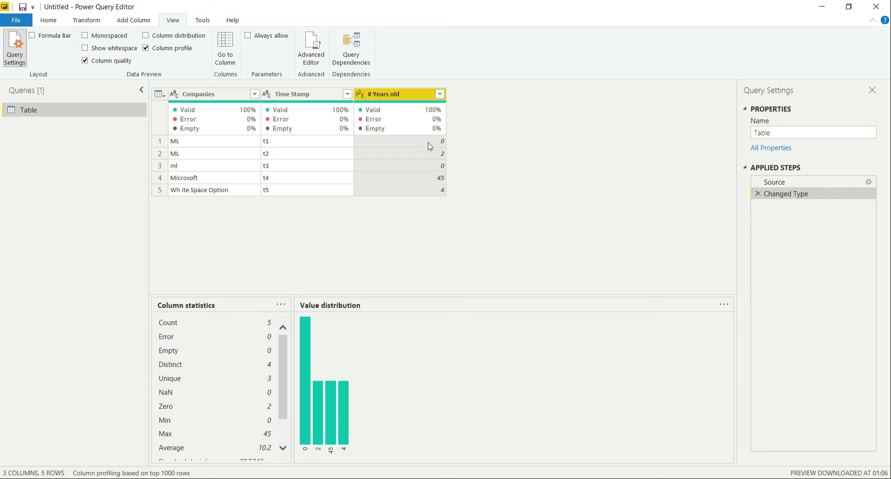
mouse_move(413, 119)
drag(282, 401, 288, 370)
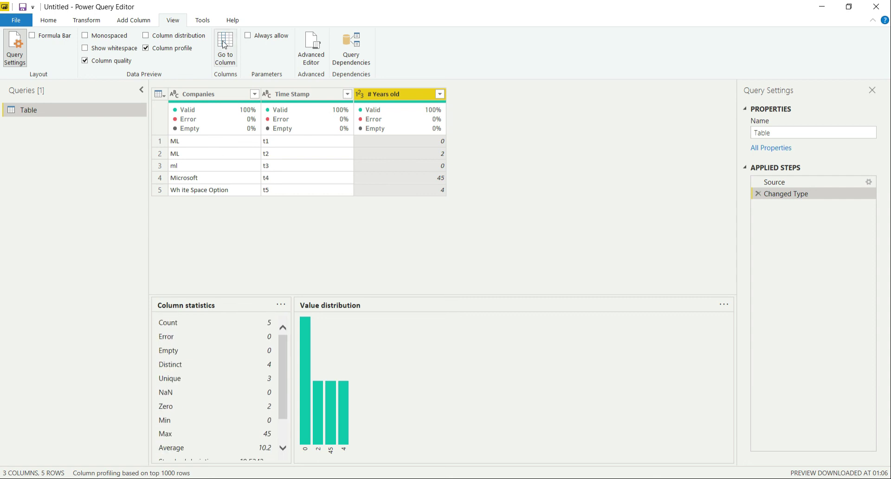